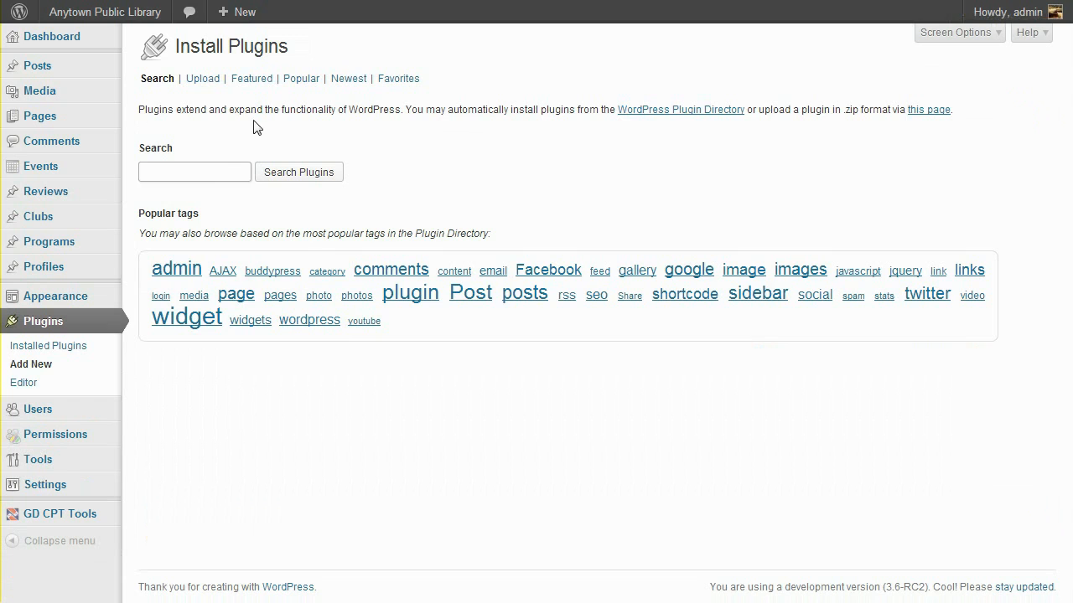
Search the plugin directory for 'taxonomies types', picked from the suggestions after typing 'tax'.
{"action": "left_click", "coordinate": [211, 174]}
{"action": "type", "text": "tax"}
{"action": "key", "text": "Down"}
{"action": "key", "text": "Return"}
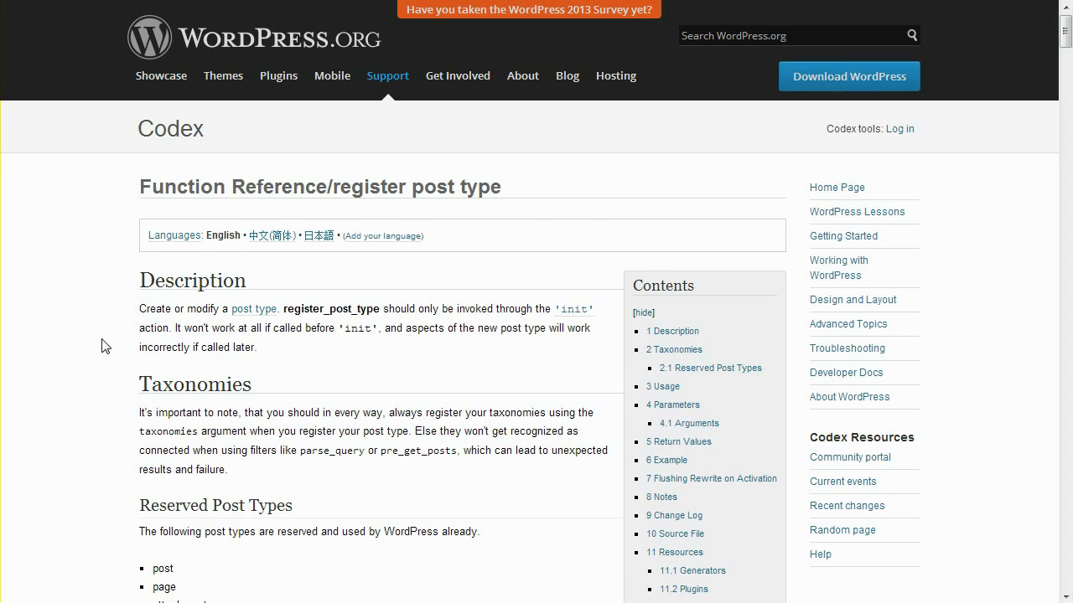
Scroll the register post type reference down to the capabilities argument.
{"action": "scroll", "coordinate": [104, 340], "scroll_direction": "down", "scroll_amount": 9}
{"action": "scroll", "coordinate": [103, 346], "scroll_direction": "down", "scroll_amount": 12}
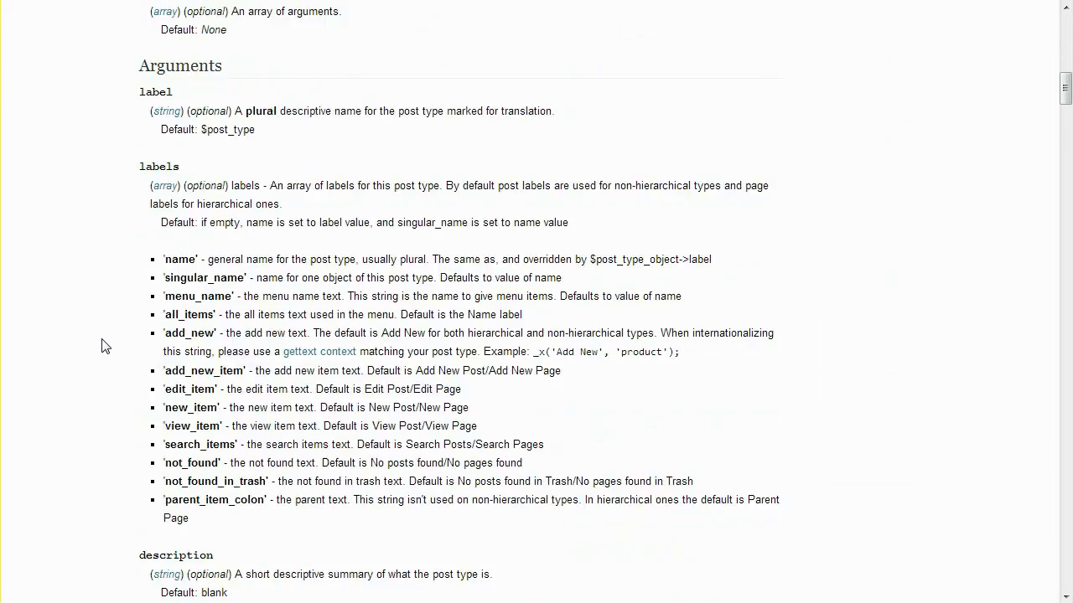
{"action": "scroll", "coordinate": [104, 346], "scroll_direction": "down", "scroll_amount": 17}
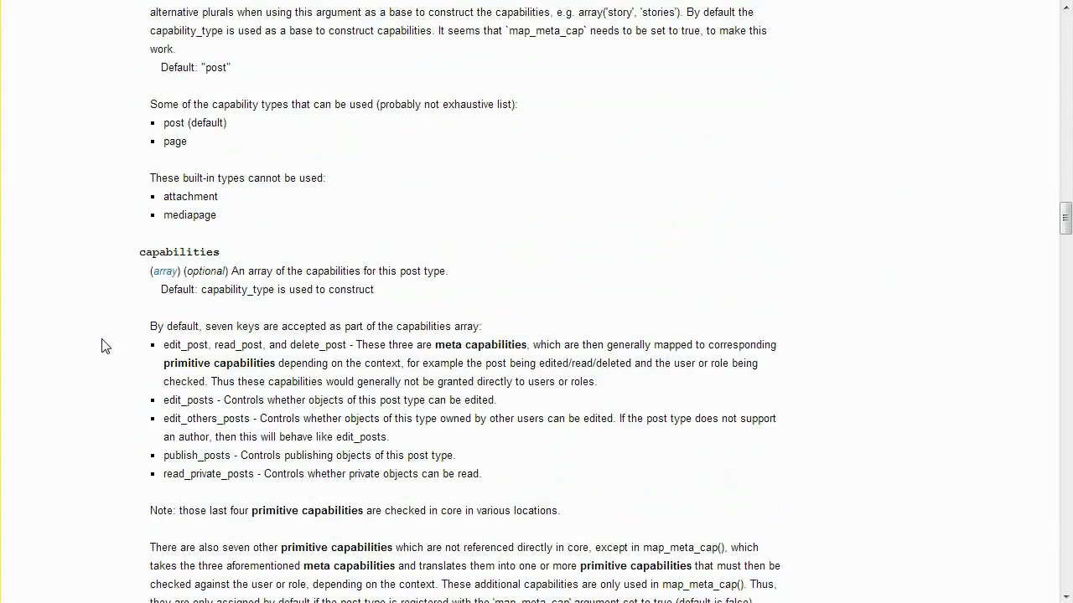
{"action": "scroll", "coordinate": [104, 346], "scroll_direction": "down", "scroll_amount": 1}
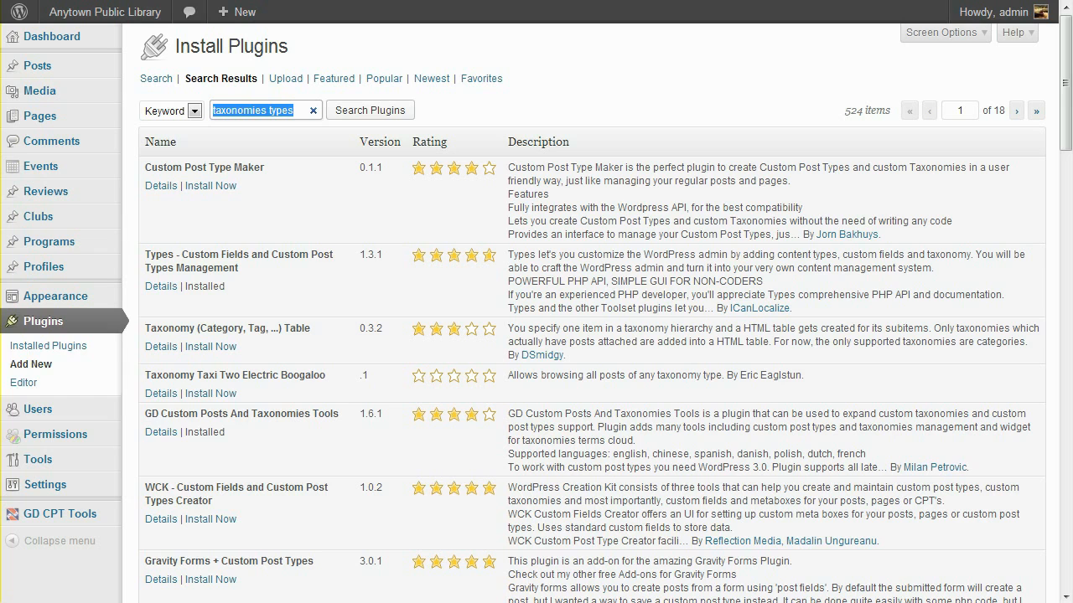
In Press Permit Core settings, tick Events, Reviews, Clubs, Programs and Profiles as filtered post types and save.
{"action": "mouse_move", "coordinate": [73, 423]}
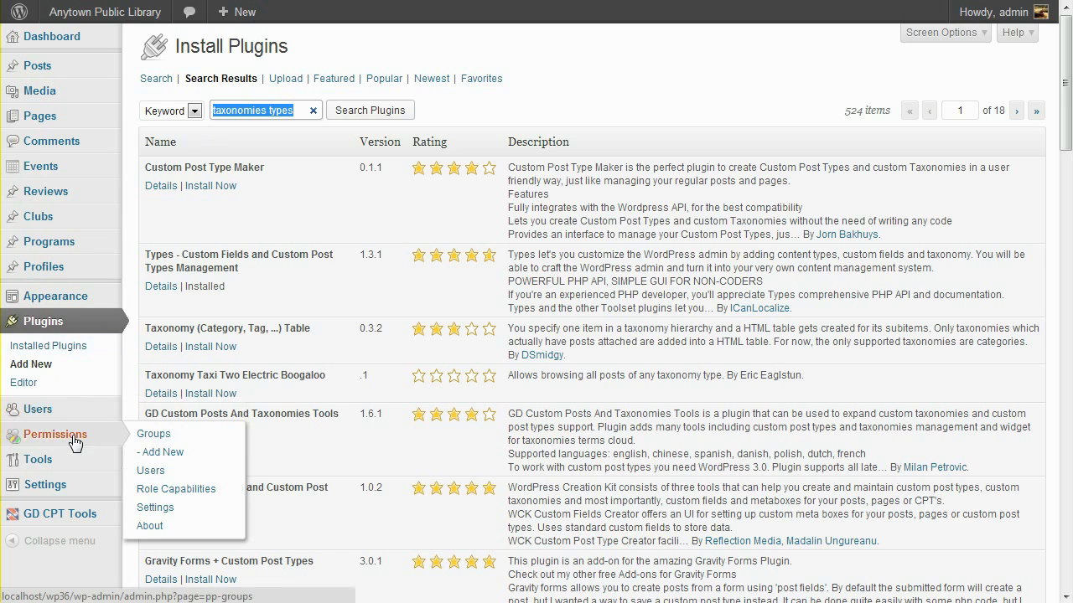
{"action": "left_click", "coordinate": [168, 509]}
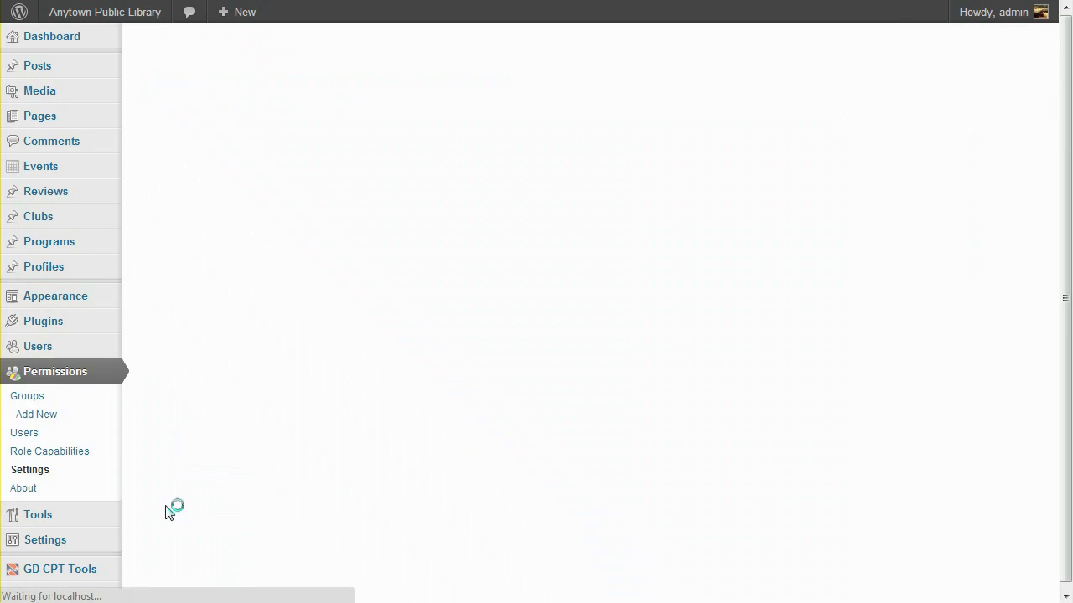
{"action": "left_click", "coordinate": [198, 96]}
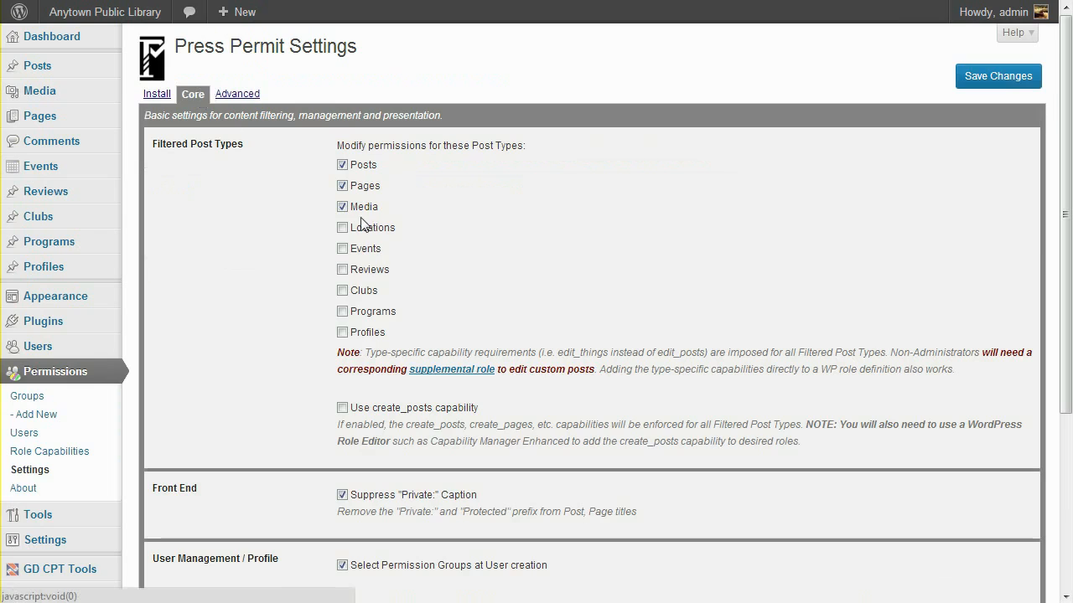
{"action": "left_click", "coordinate": [359, 249]}
{"action": "left_click", "coordinate": [373, 270]}
{"action": "left_click", "coordinate": [370, 291]}
{"action": "left_click", "coordinate": [369, 314]}
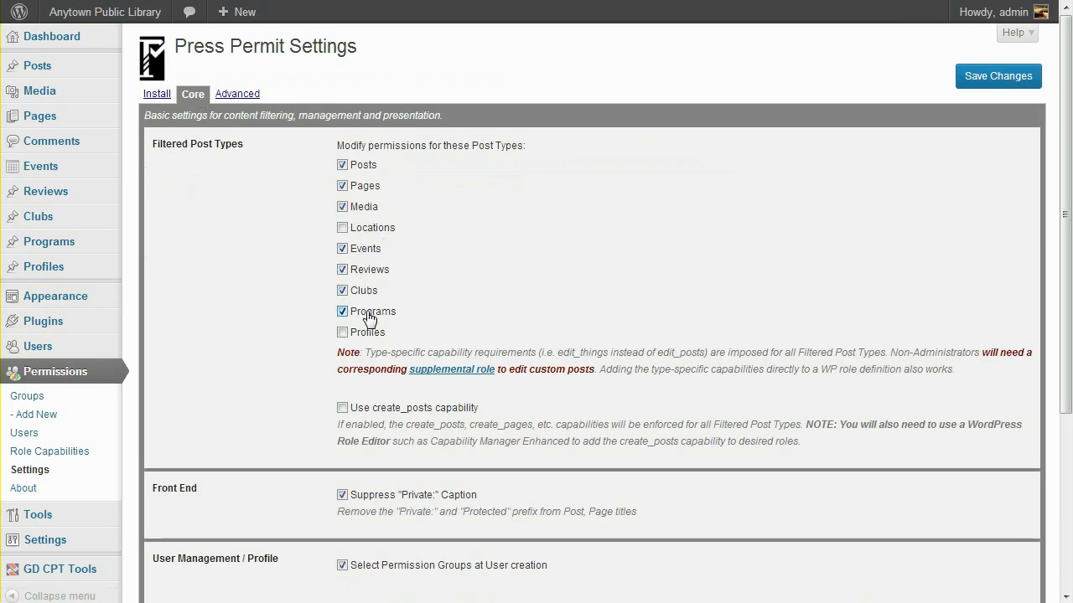
{"action": "left_click", "coordinate": [367, 333]}
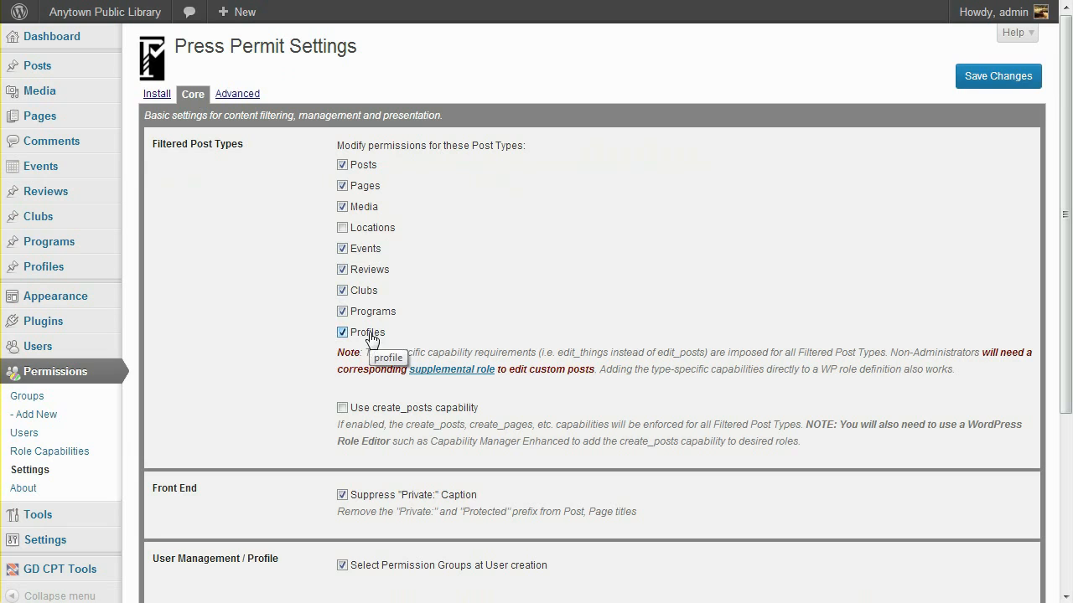
{"action": "left_click", "coordinate": [970, 77]}
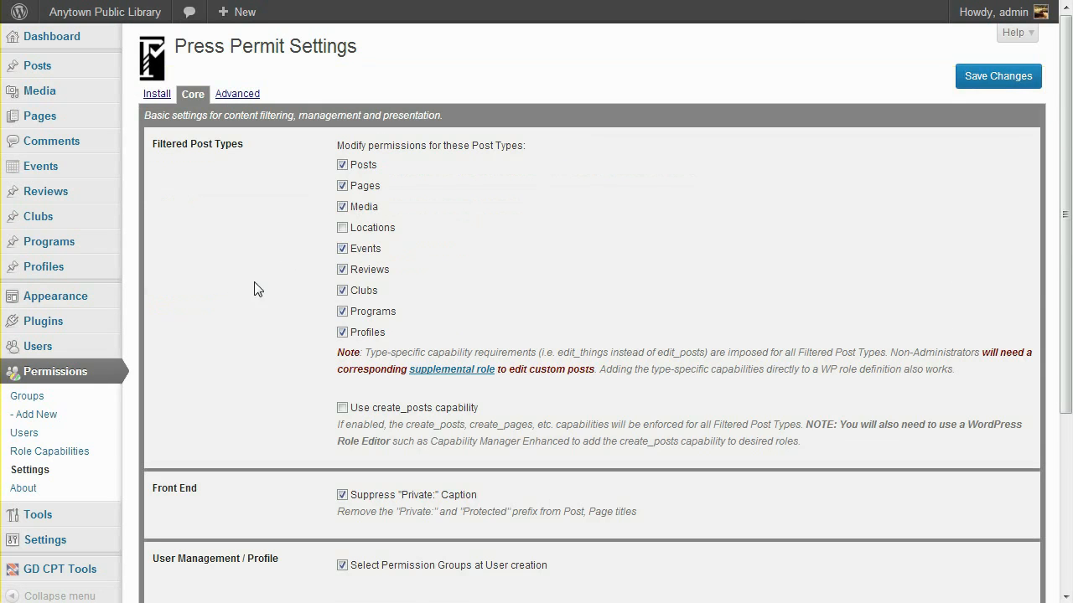
{"action": "left_click", "coordinate": [50, 454]}
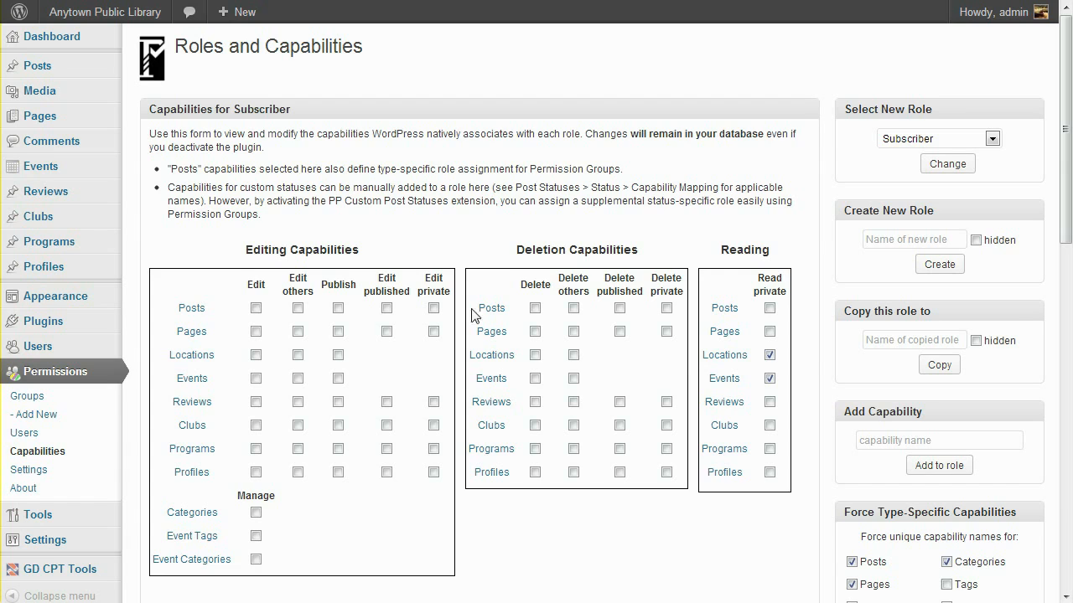
Select Library Staff in the role dropdown and load its capabilities.
{"action": "left_click", "coordinate": [925, 141]}
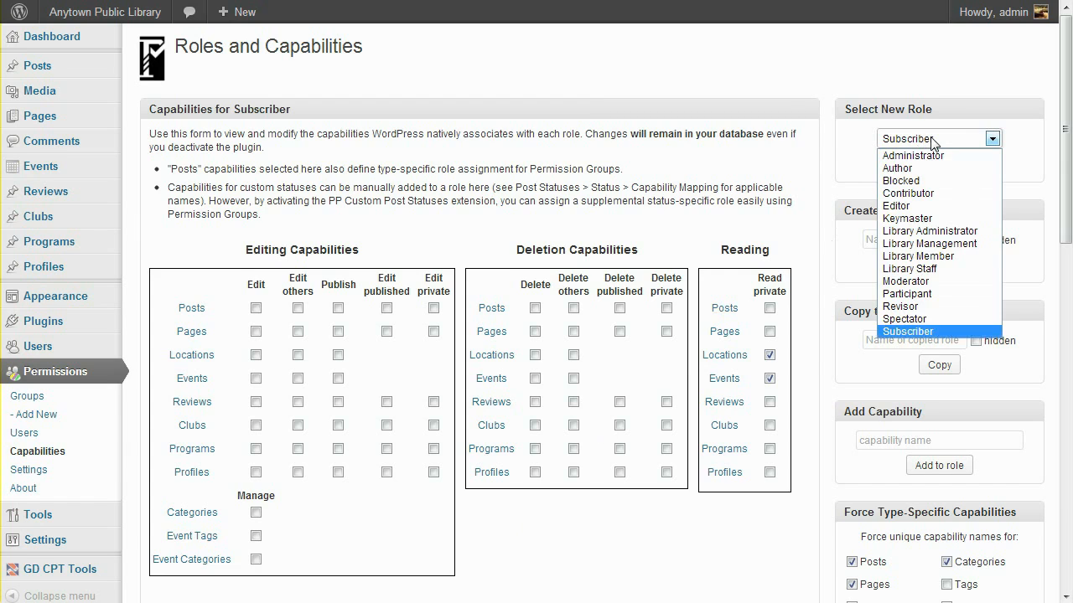
{"action": "left_click", "coordinate": [943, 268]}
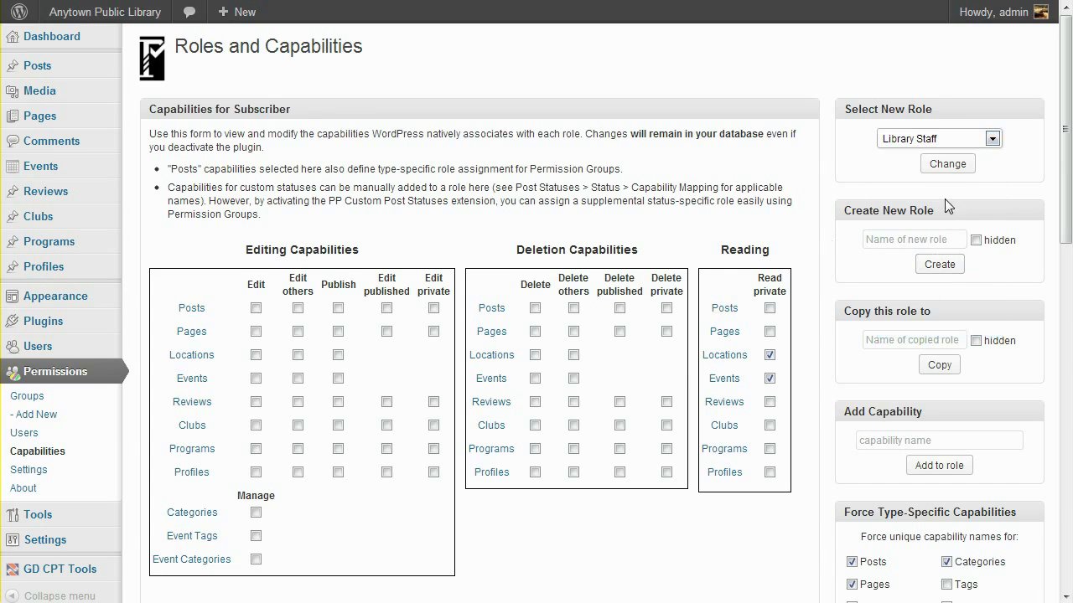
{"action": "left_click", "coordinate": [954, 165]}
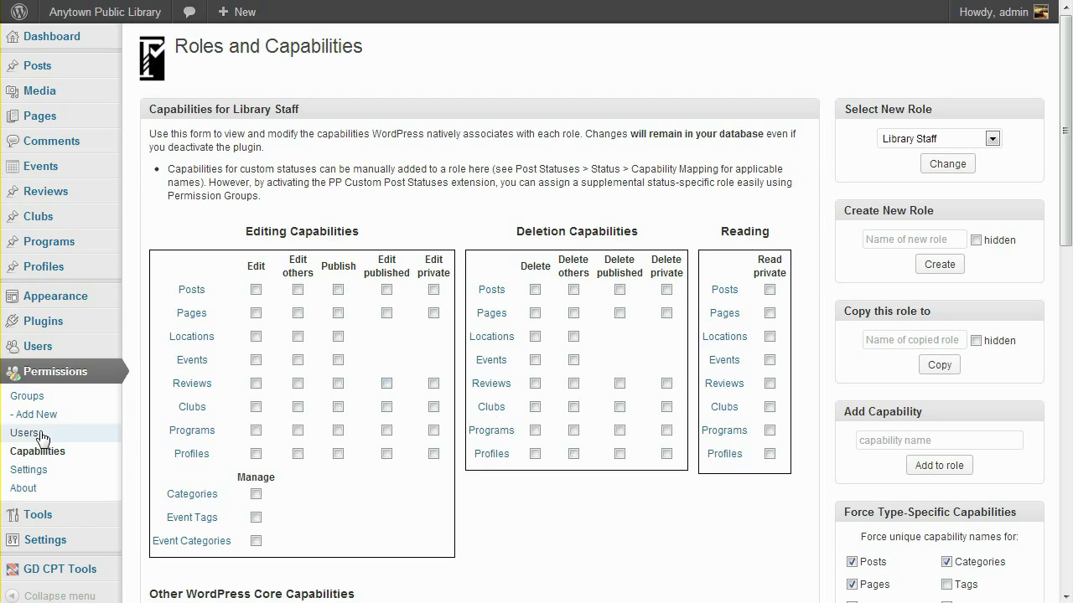
{"action": "left_click", "coordinate": [36, 403]}
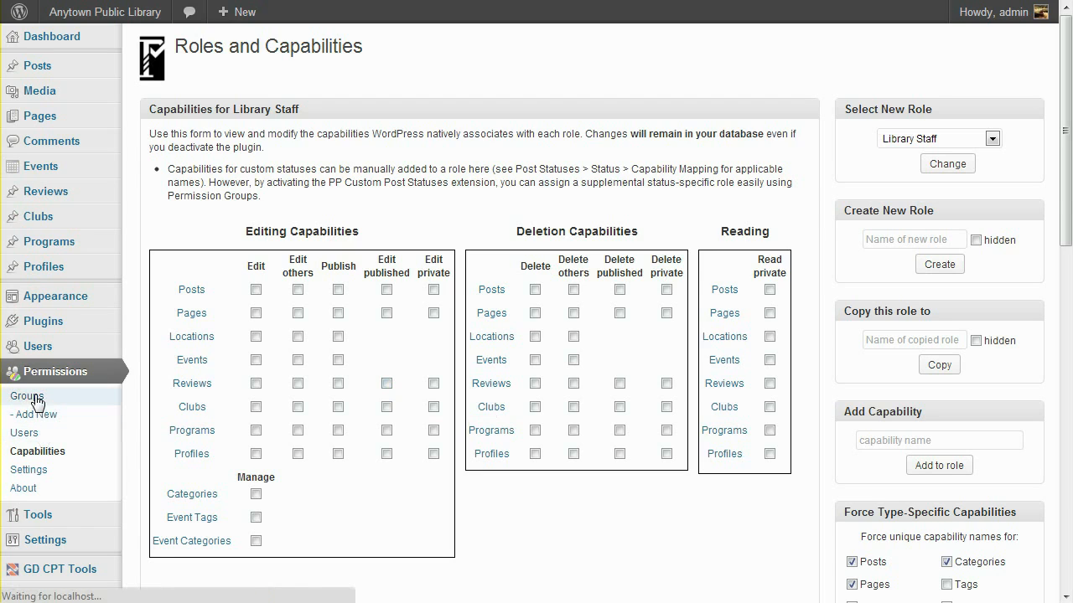
Edit the [WP Library Staff] group and add a Review Author supplemental role.
{"action": "left_click", "coordinate": [260, 112]}
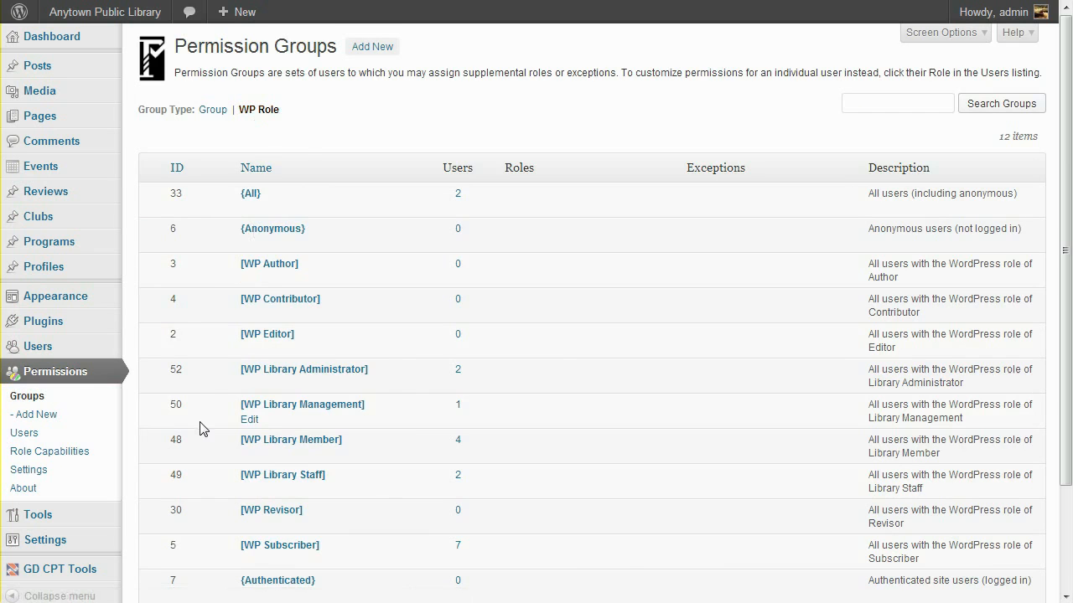
{"action": "left_click", "coordinate": [270, 478]}
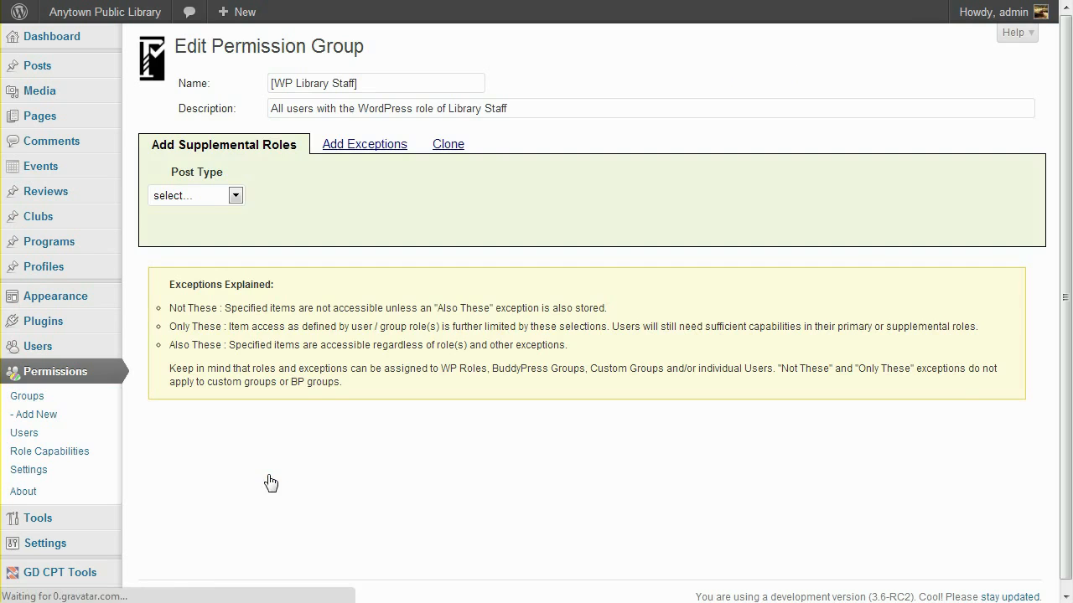
{"action": "left_click", "coordinate": [235, 196]}
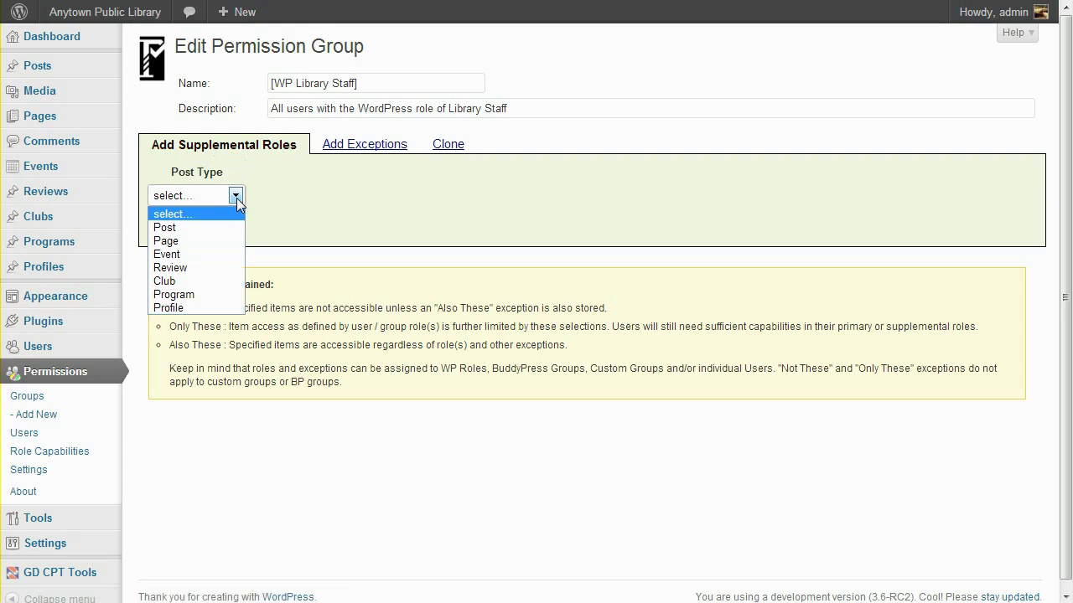
{"action": "left_click", "coordinate": [205, 269]}
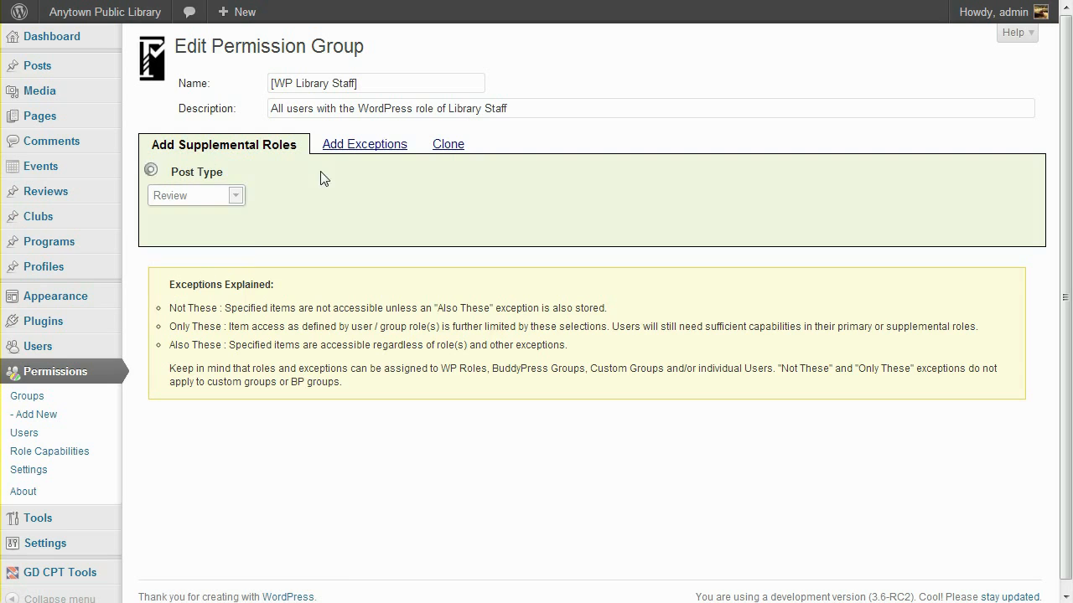
{"action": "left_click", "coordinate": [333, 196]}
{"action": "left_click", "coordinate": [306, 241]}
{"action": "left_click", "coordinate": [404, 198]}
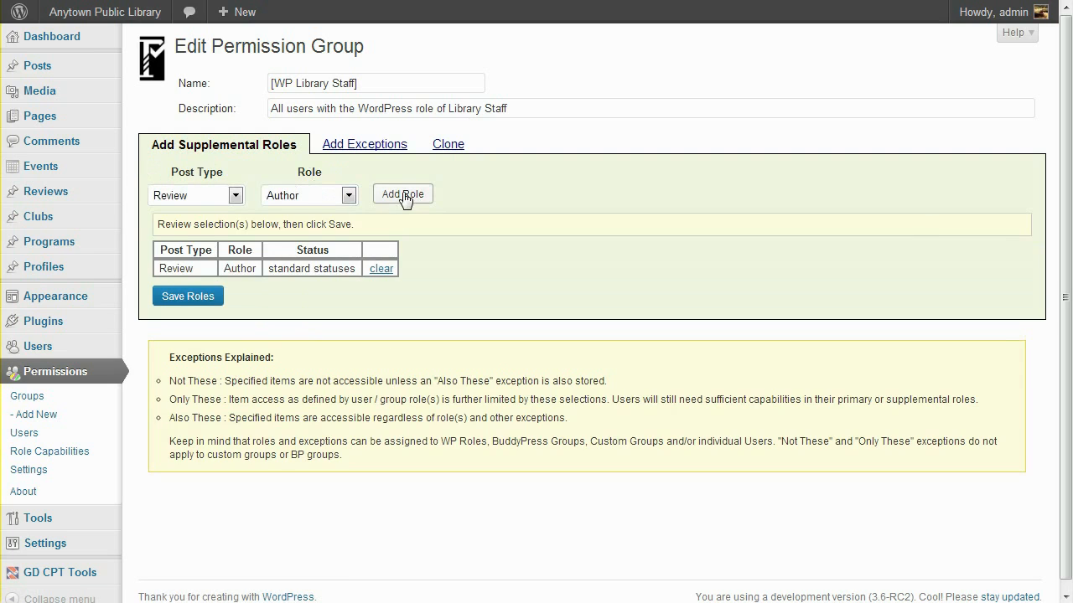
Add an Event Contributor supplemental role to the group.
{"action": "left_click", "coordinate": [235, 198]}
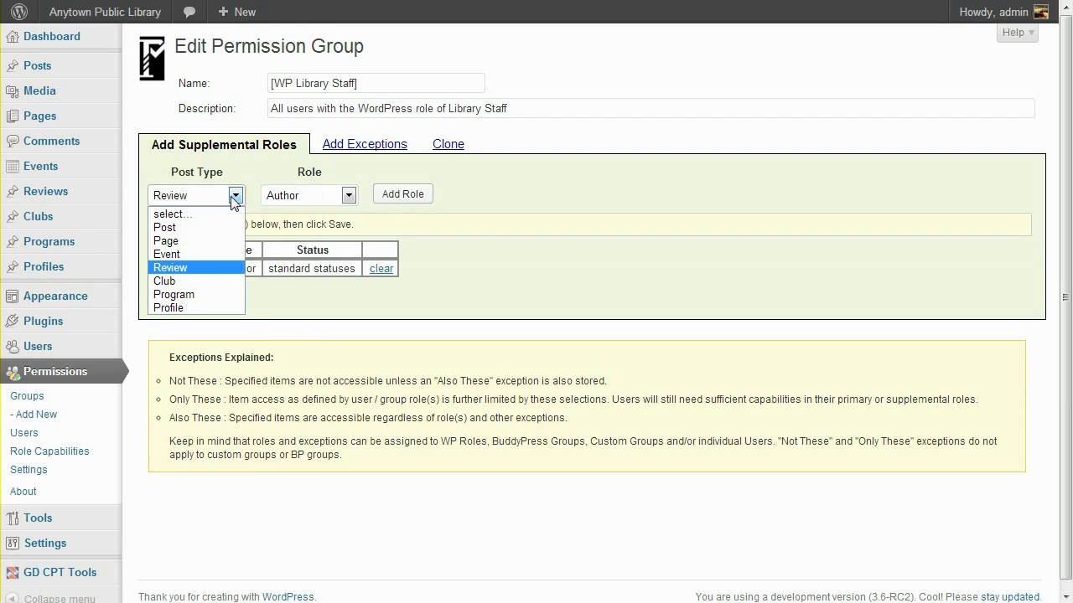
{"action": "left_click", "coordinate": [210, 255]}
{"action": "left_click", "coordinate": [314, 196]}
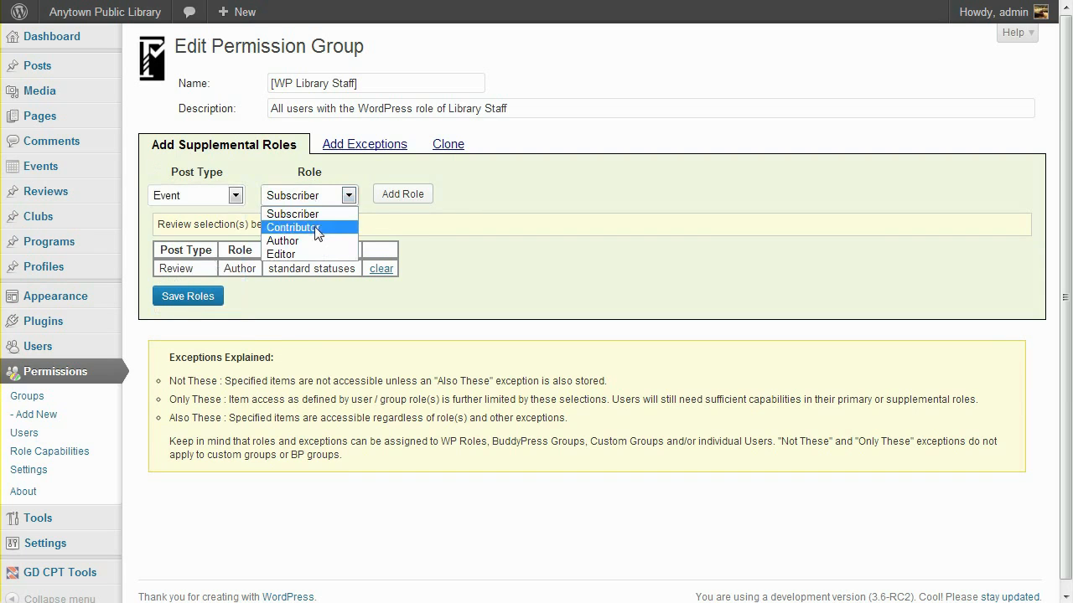
{"action": "left_click", "coordinate": [293, 228]}
{"action": "left_click", "coordinate": [409, 198]}
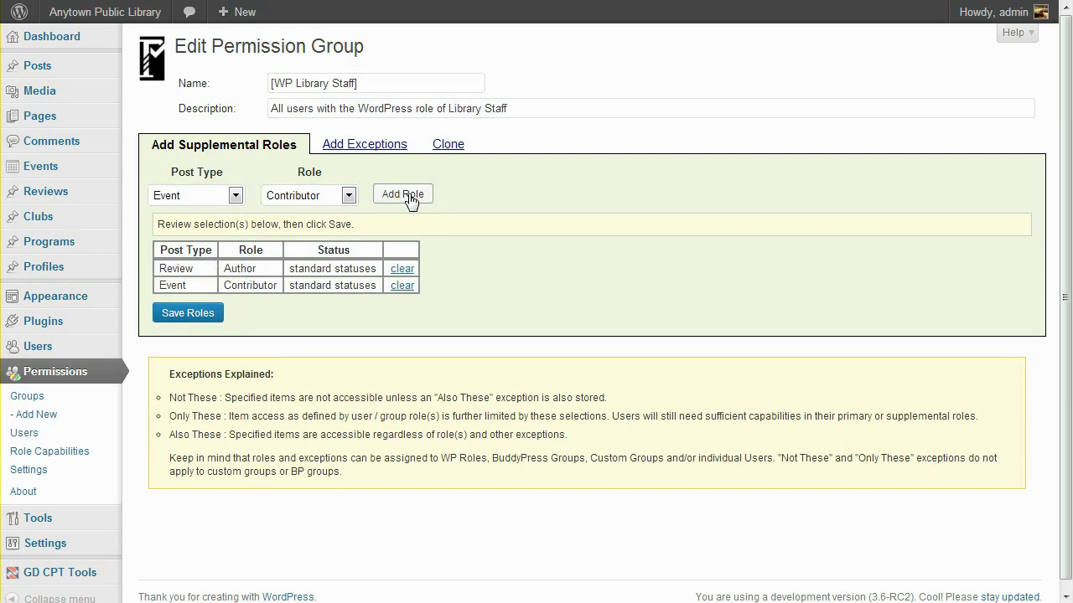
Add a Profile Contributor role, replacing the stray Profile Subscriber row, and save the group's roles.
{"action": "left_click", "coordinate": [211, 201]}
{"action": "left_click", "coordinate": [219, 308]}
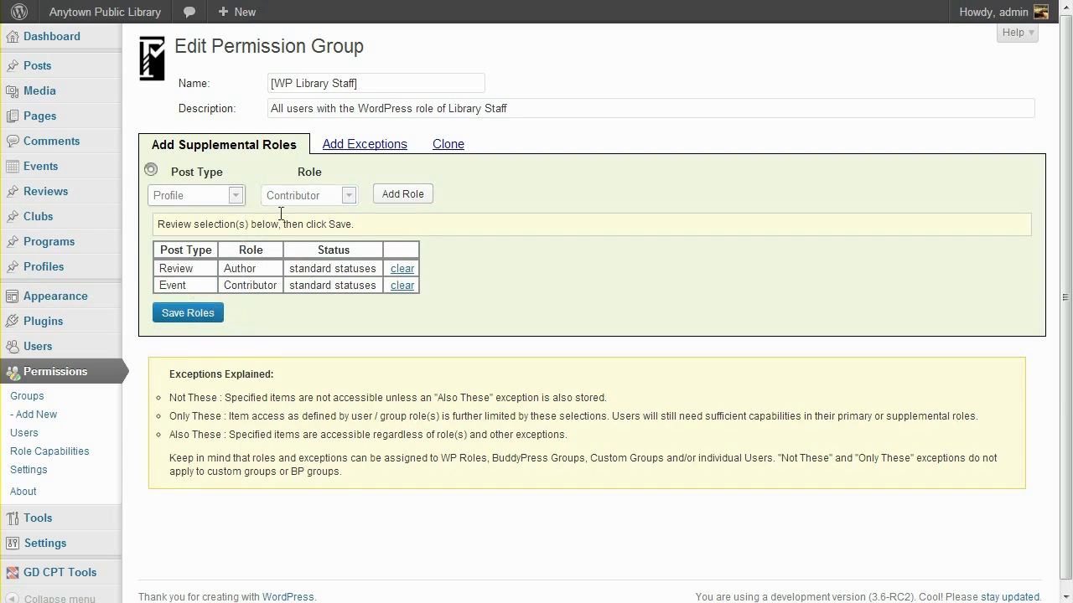
{"action": "left_click", "coordinate": [408, 201]}
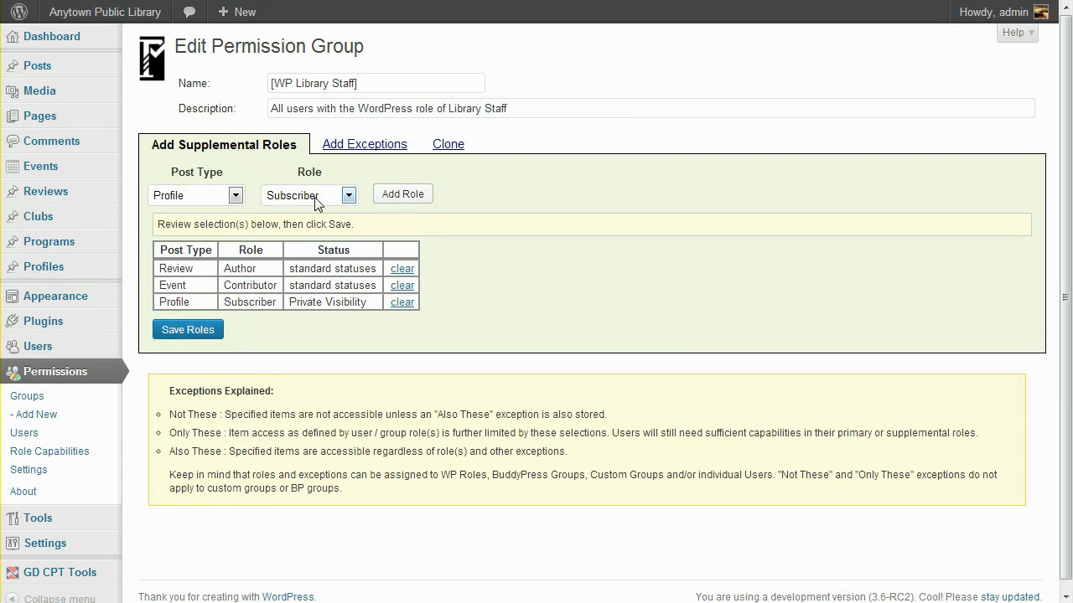
{"action": "left_click", "coordinate": [403, 303]}
{"action": "left_click", "coordinate": [347, 194]}
{"action": "left_click", "coordinate": [342, 228]}
{"action": "left_click", "coordinate": [411, 196]}
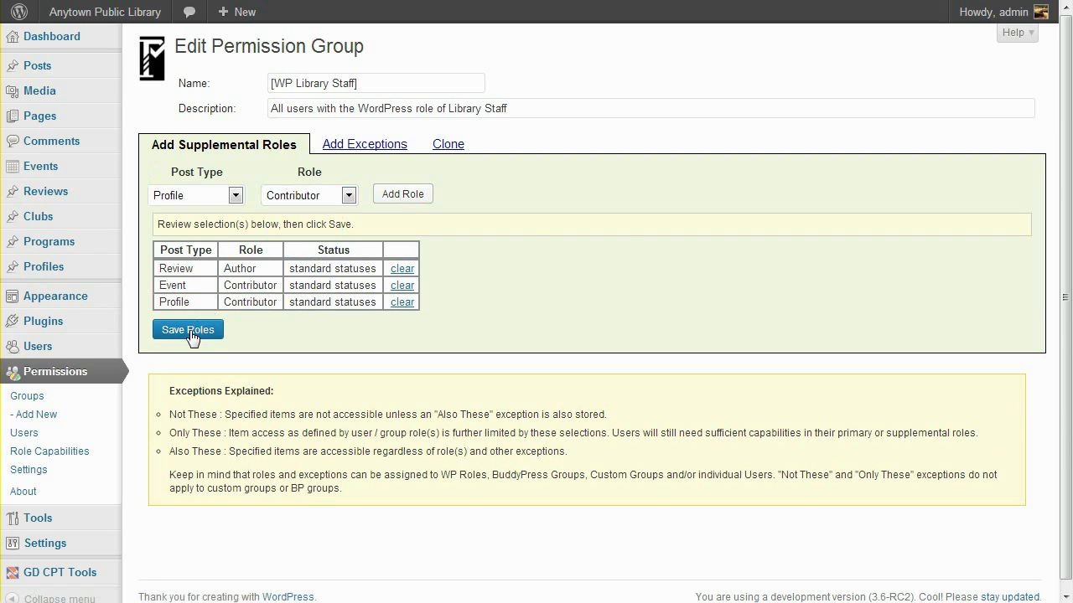
{"action": "left_click", "coordinate": [191, 336]}
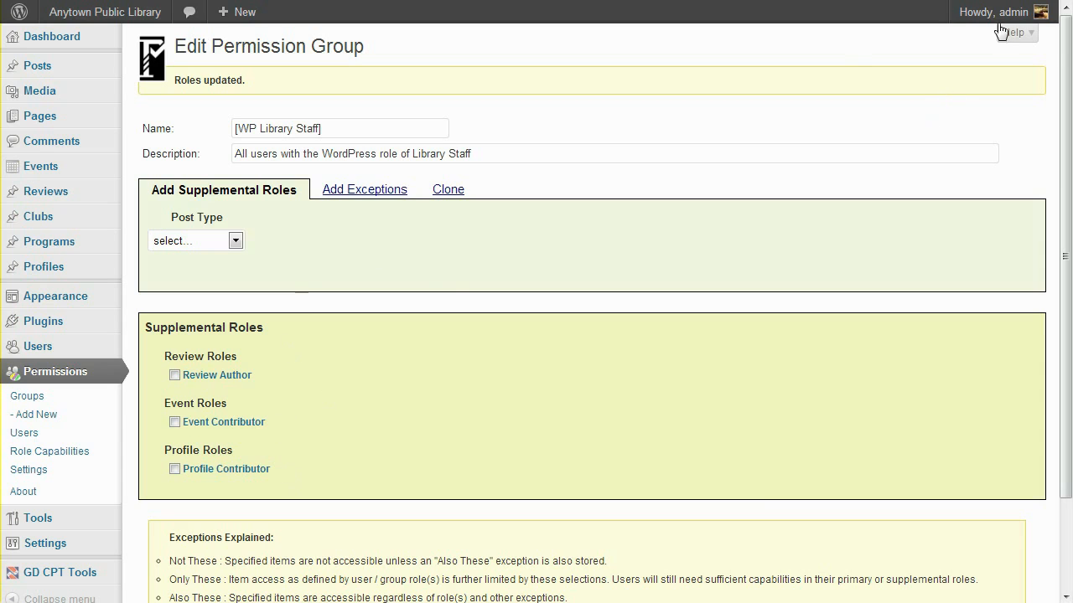
Log out of the admin account, sign in as the staff user, and start a new review.
{"action": "mouse_move", "coordinate": [1002, 32]}
{"action": "left_click", "coordinate": [958, 99]}
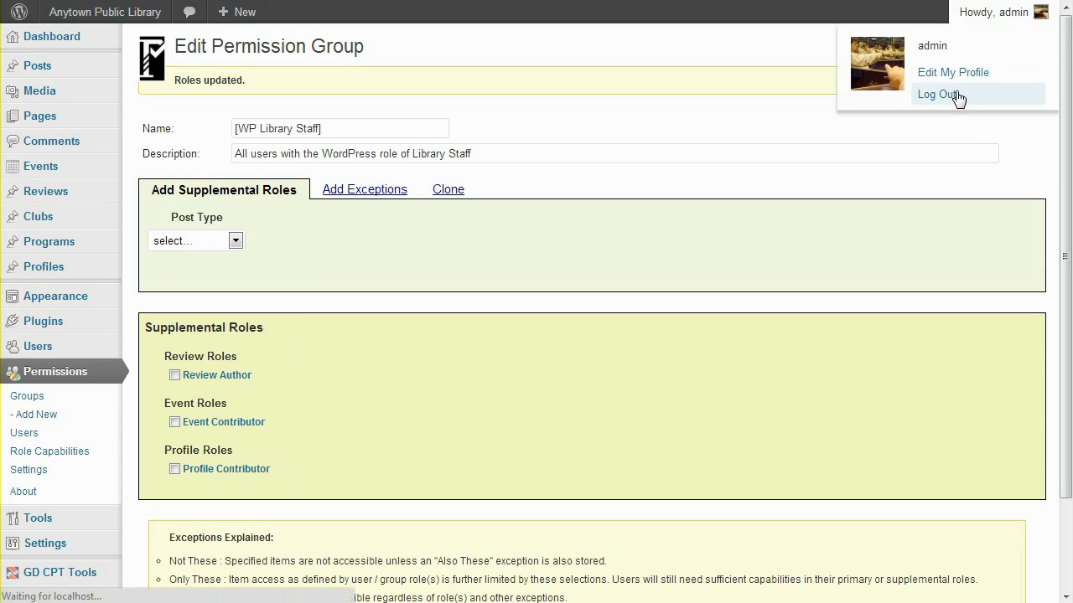
{"action": "key", "text": "Tab"}
{"action": "key", "text": "Return"}
{"action": "mouse_move", "coordinate": [72, 98]}
{"action": "left_click", "coordinate": [160, 109]}
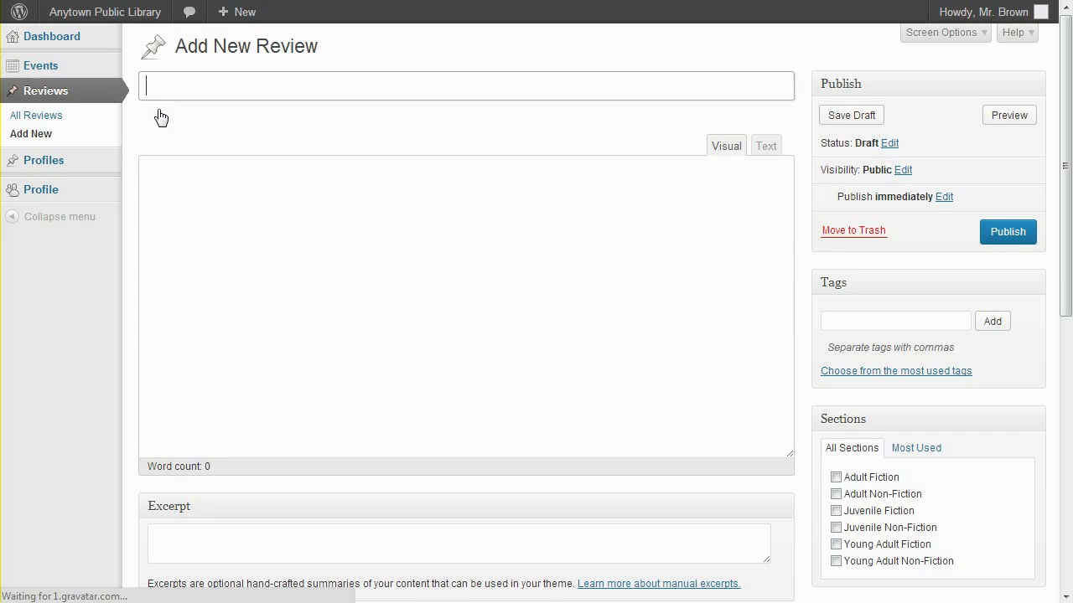
Publish the review 'The Giving Tree' with body 'A great book by Shel S.' and return to All Reviews.
{"action": "type", "text": "The Giving Tree"}
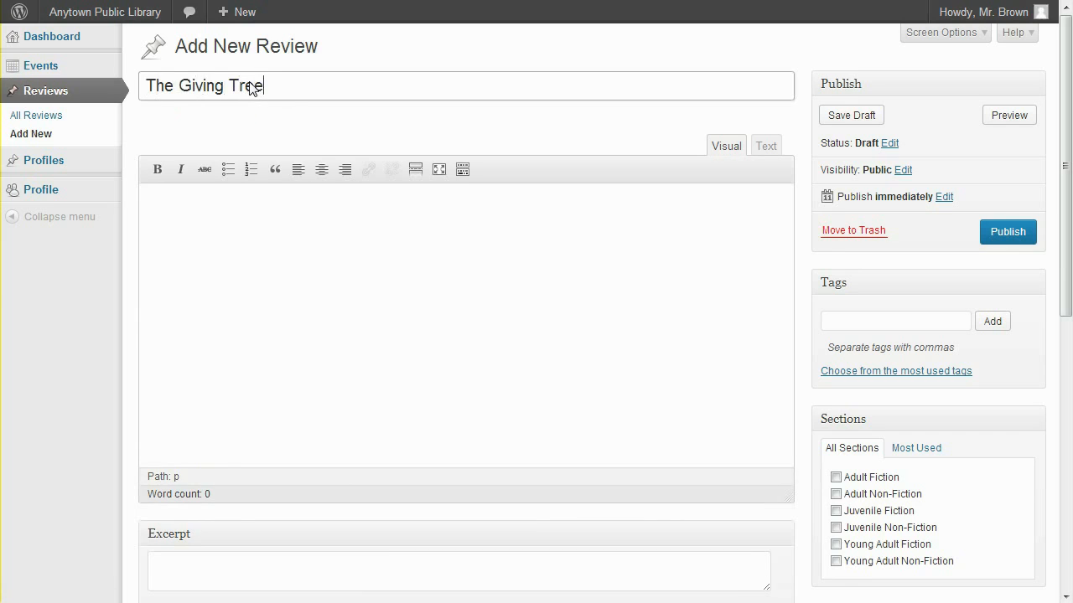
{"action": "key", "text": "Tab"}
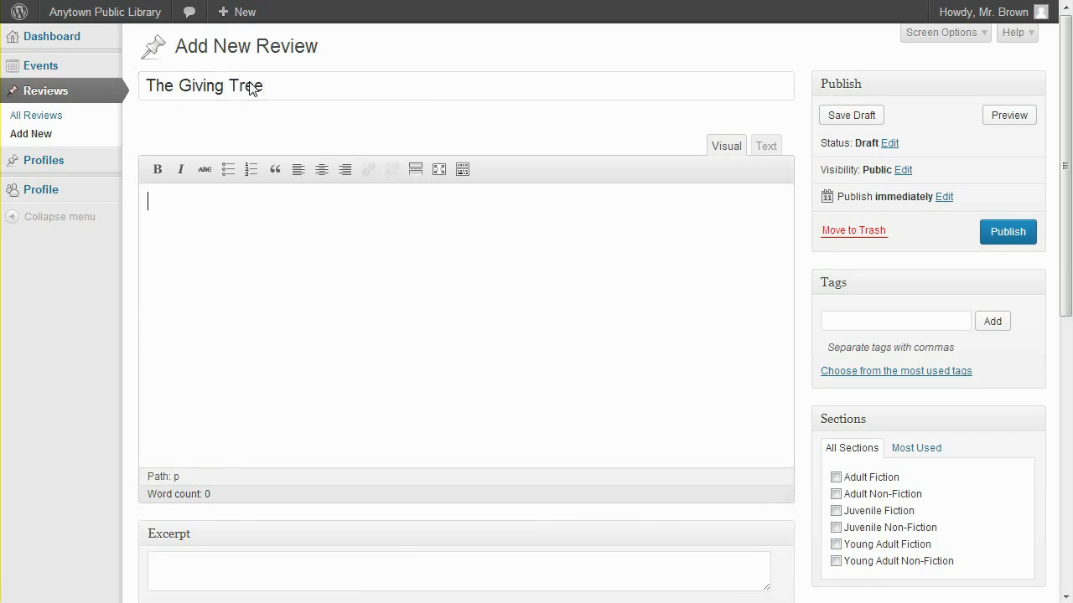
{"action": "type", "text": "A gre"}
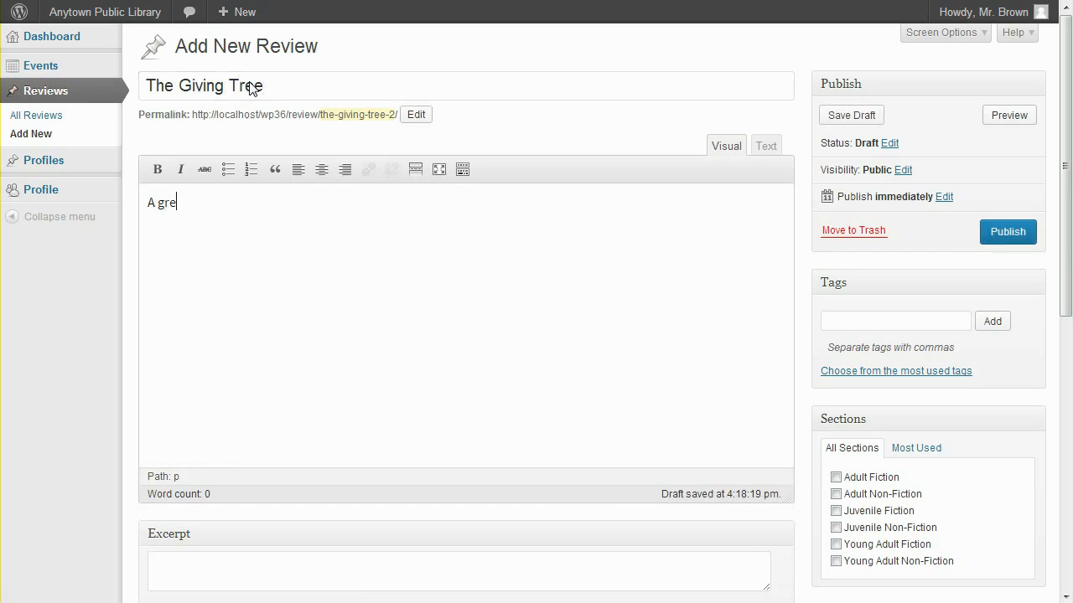
{"action": "type", "text": "at book by Shel S."}
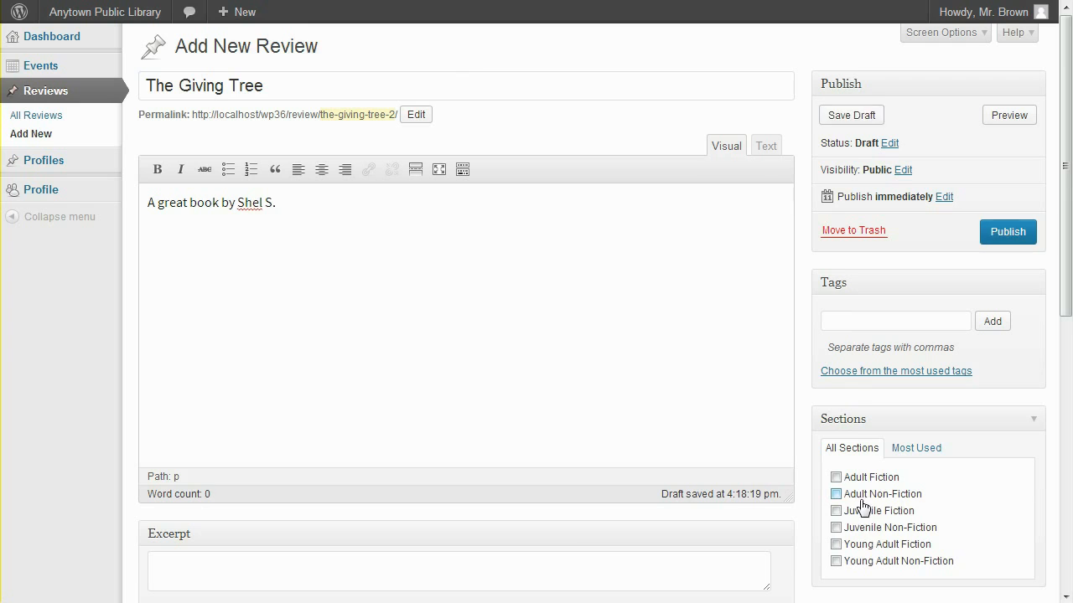
{"action": "scroll", "coordinate": [810, 517], "scroll_direction": "down", "scroll_amount": 4}
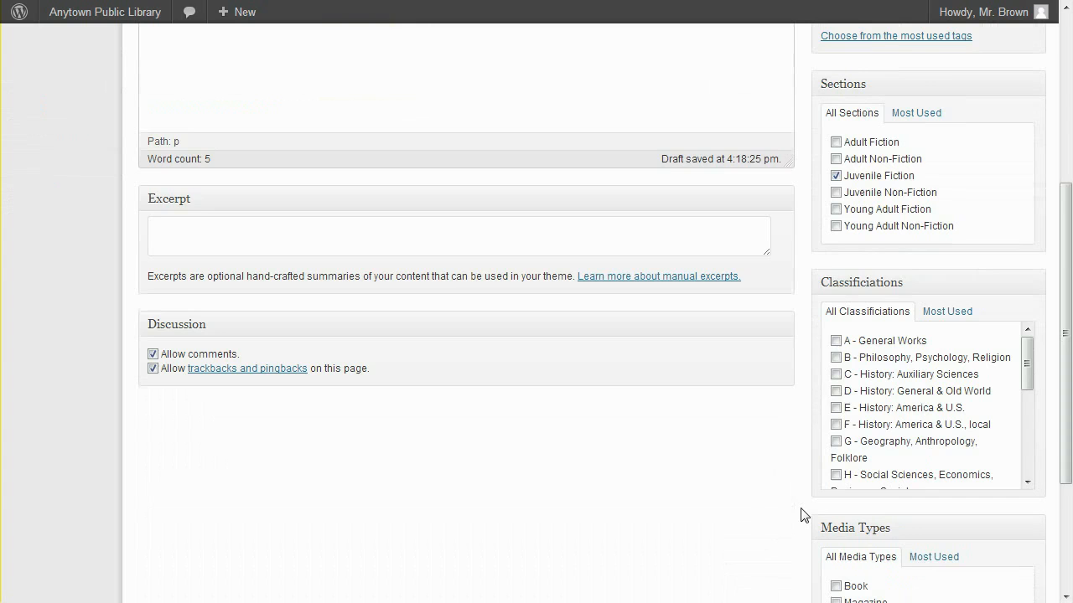
{"action": "scroll", "coordinate": [800, 515], "scroll_direction": "down", "scroll_amount": 2}
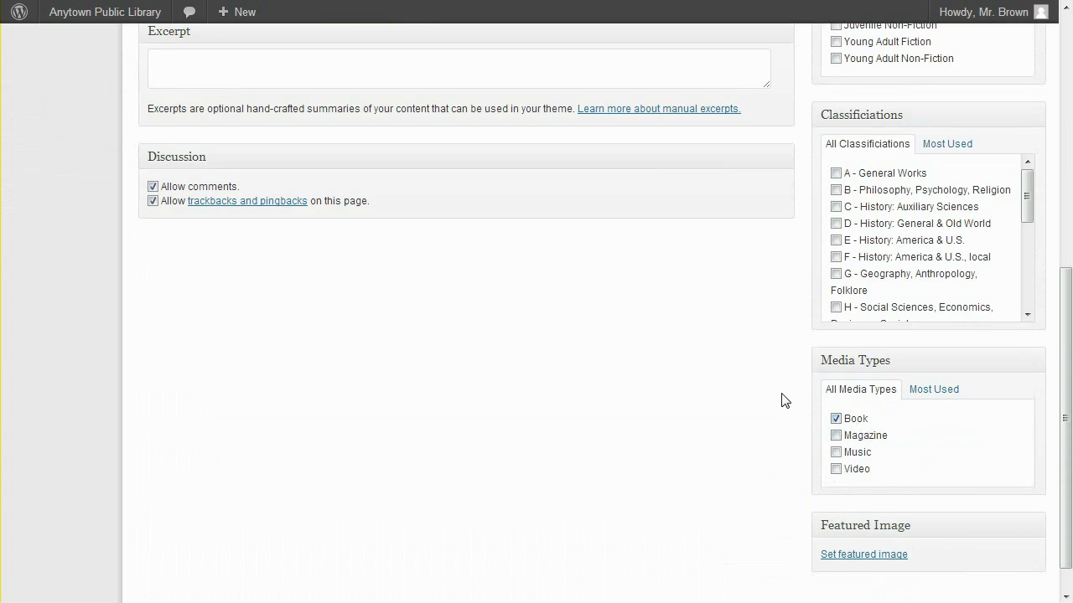
{"action": "scroll", "coordinate": [800, 401], "scroll_direction": "up", "scroll_amount": 5}
{"action": "left_click", "coordinate": [1026, 231]}
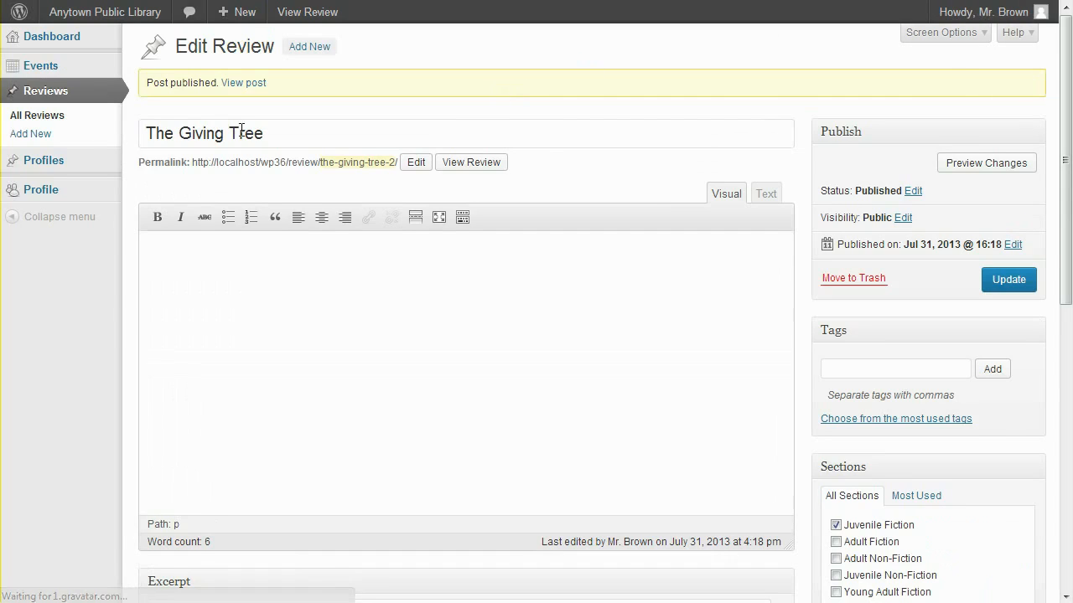
{"action": "left_click", "coordinate": [72, 123]}
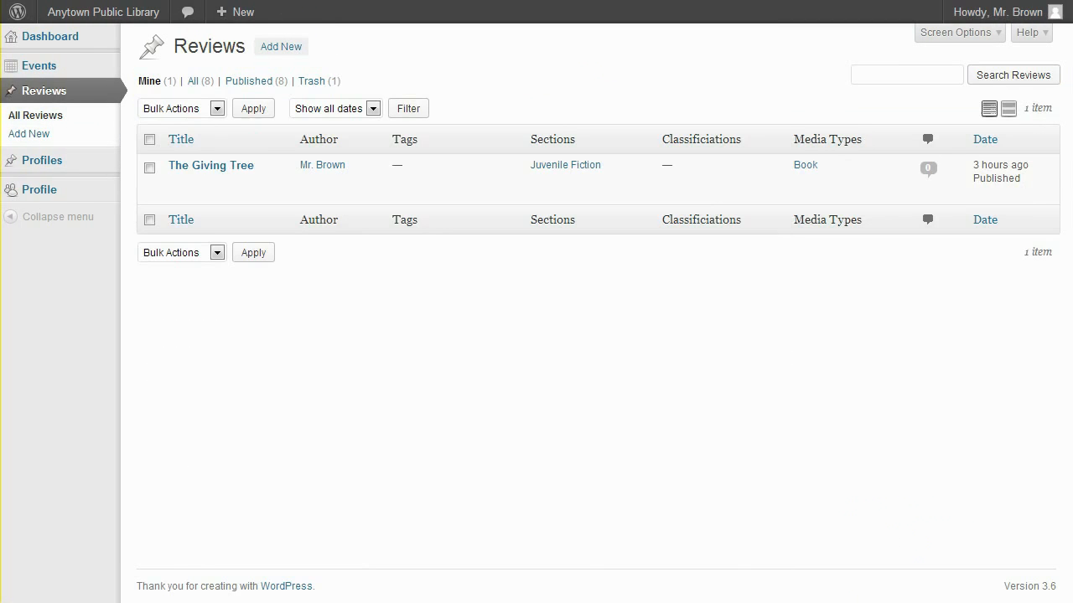